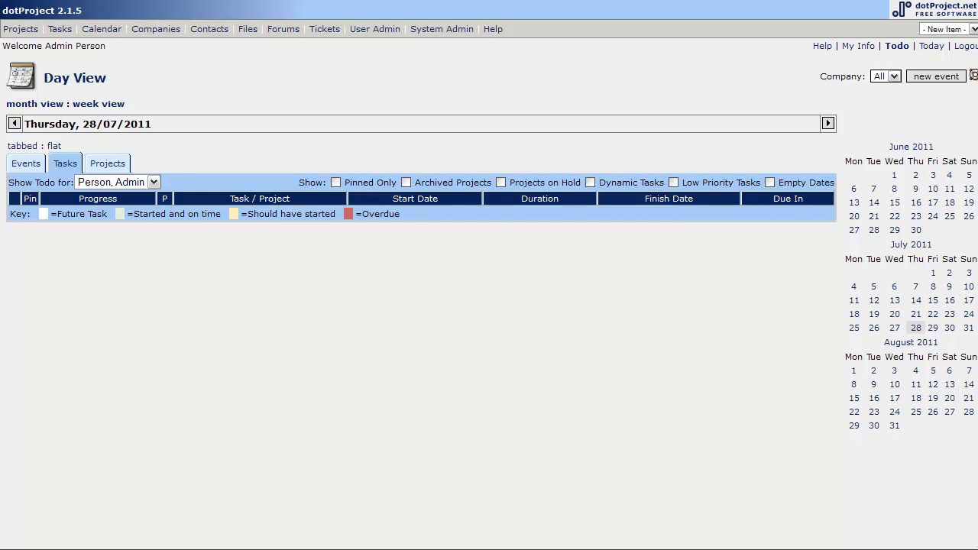
- Create the company 'Acme Widget', keeping the default owner and type Not Applicable, and save it
{"action": "left_click", "coordinate": [156, 29]}
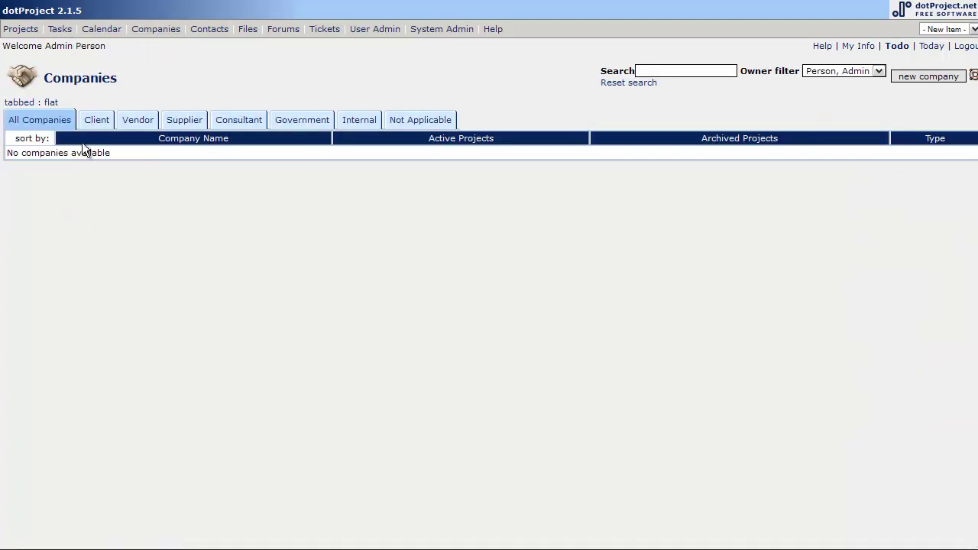
{"action": "left_click", "coordinate": [927, 76]}
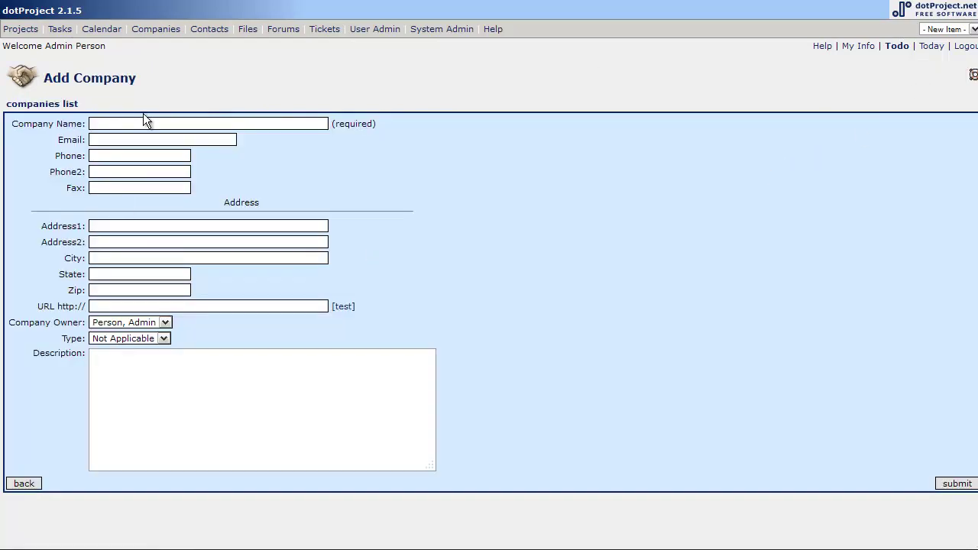
{"action": "left_click", "coordinate": [208, 122]}
{"action": "left_click", "coordinate": [165, 323]}
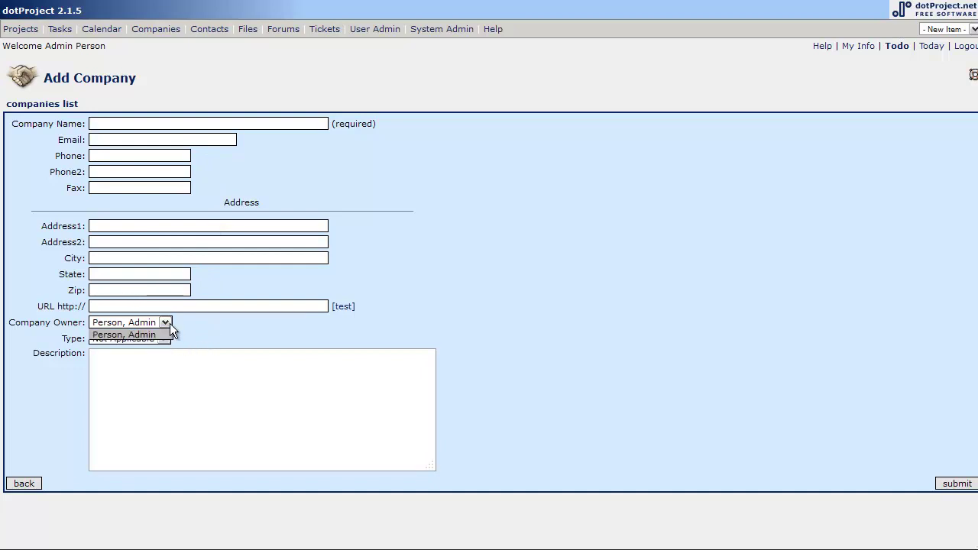
{"action": "left_click", "coordinate": [170, 323]}
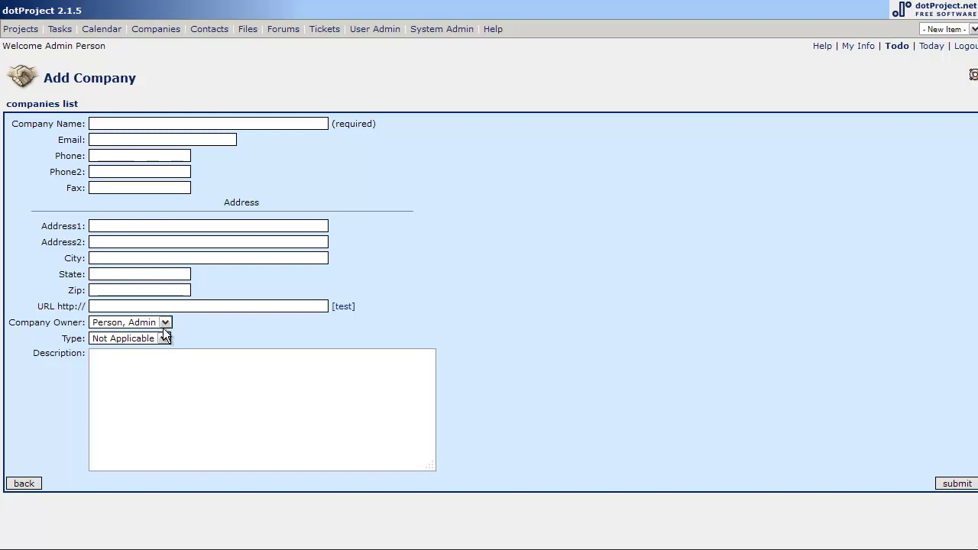
{"action": "left_click", "coordinate": [162, 338]}
{"action": "left_click", "coordinate": [163, 339]}
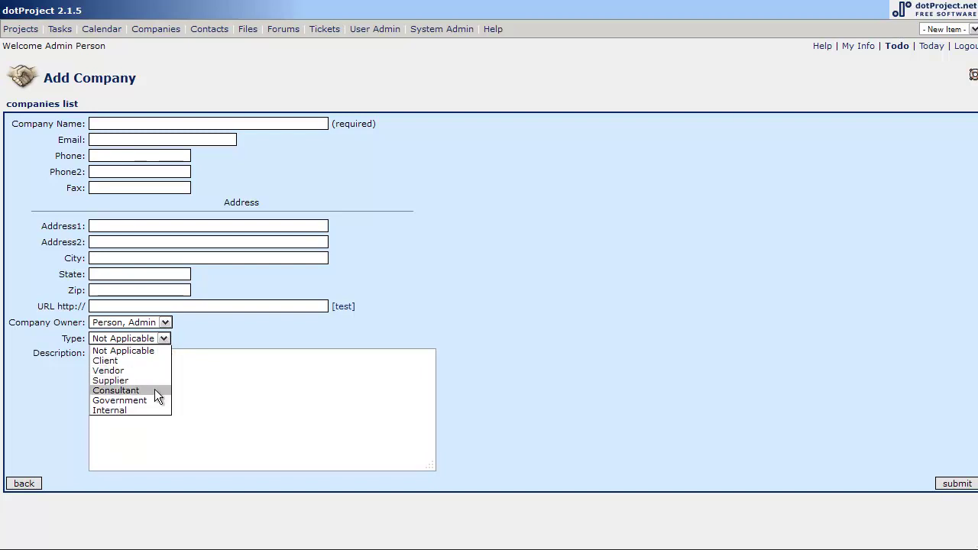
{"action": "left_click", "coordinate": [166, 337]}
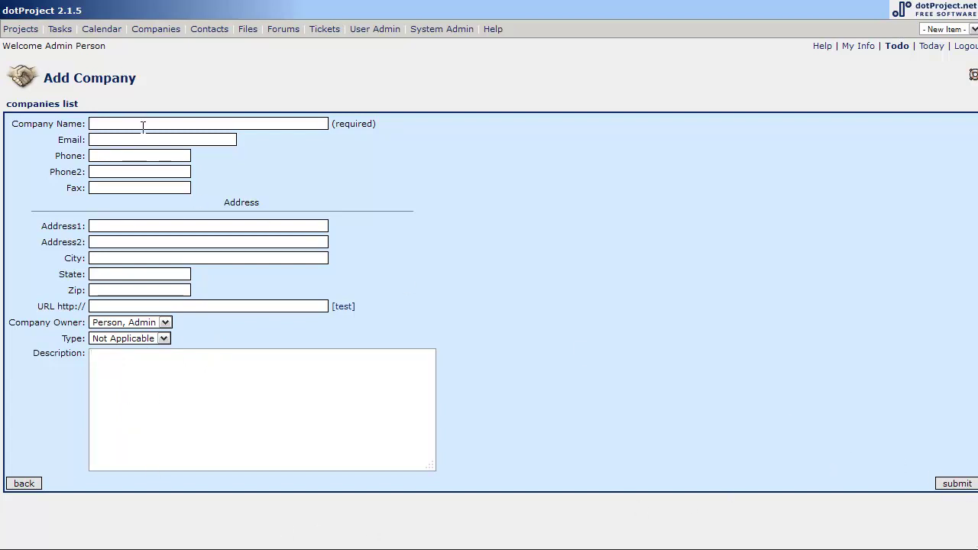
{"action": "type", "text": "Acme Widget"}
{"action": "key", "text": "Tab"}
{"action": "left_click", "coordinate": [957, 484]}
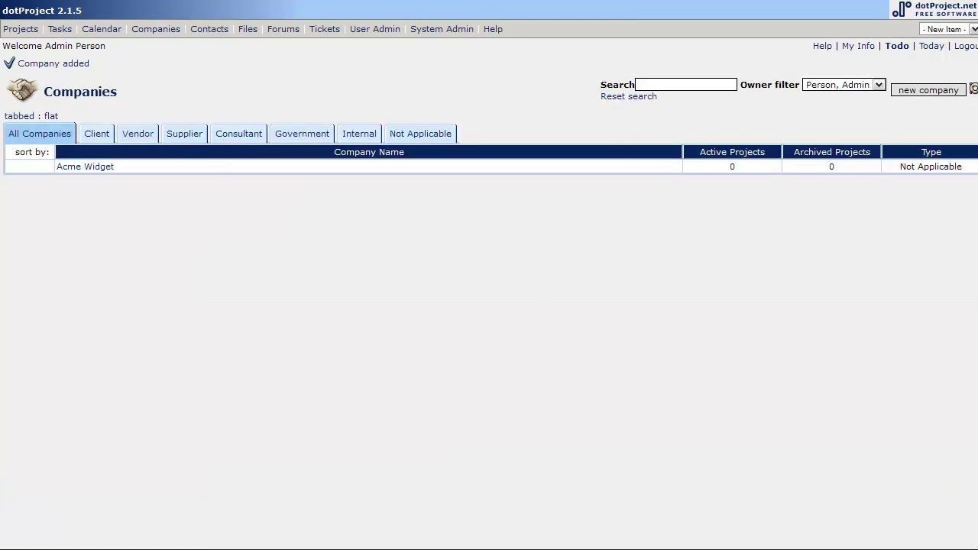
- Save a new company 'Spacely Sprockets', then check the Client filter and return to All Companies
{"action": "left_click", "coordinate": [906, 92]}
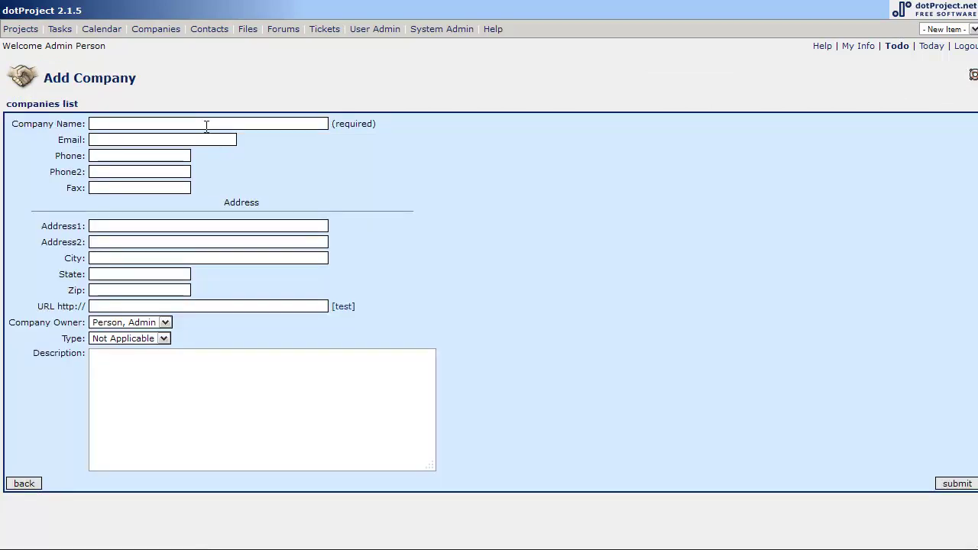
{"action": "left_click", "coordinate": [207, 124]}
{"action": "type", "text": "Spacely Sprockets"}
{"action": "left_click", "coordinate": [967, 486]}
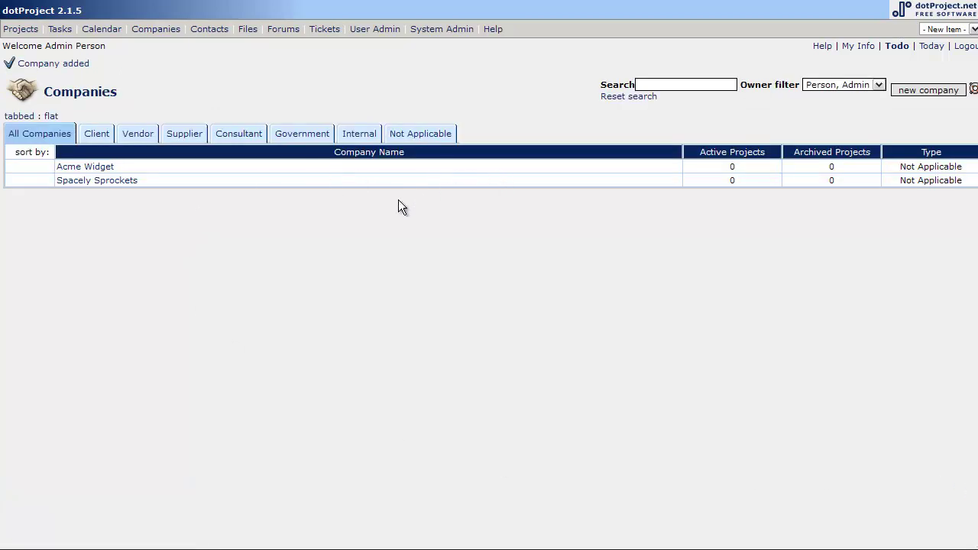
{"action": "left_click", "coordinate": [98, 132]}
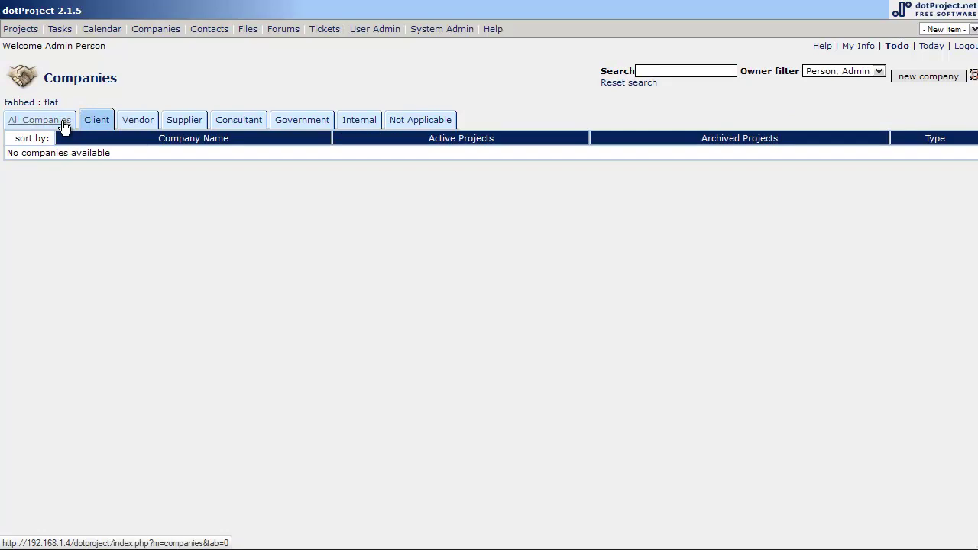
{"action": "left_click", "coordinate": [40, 120]}
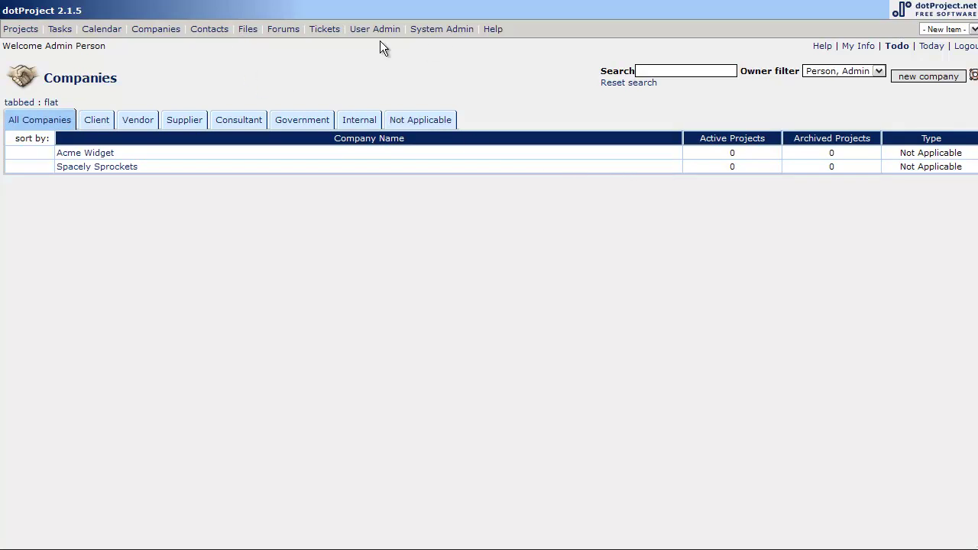
- On a new contact form, enter first name George, last name Jetson, and display name 'Jetson, George'
{"action": "left_click", "coordinate": [206, 32]}
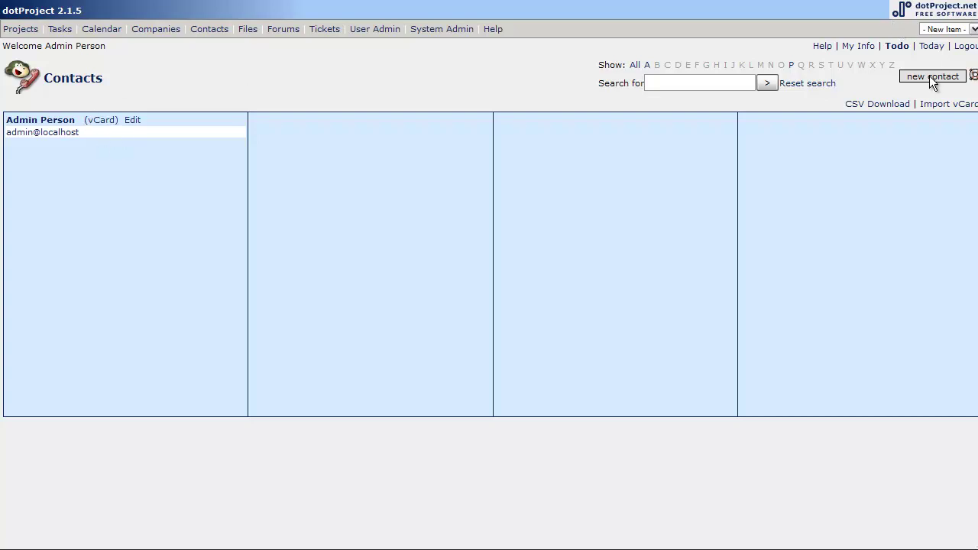
{"action": "left_click", "coordinate": [931, 80]}
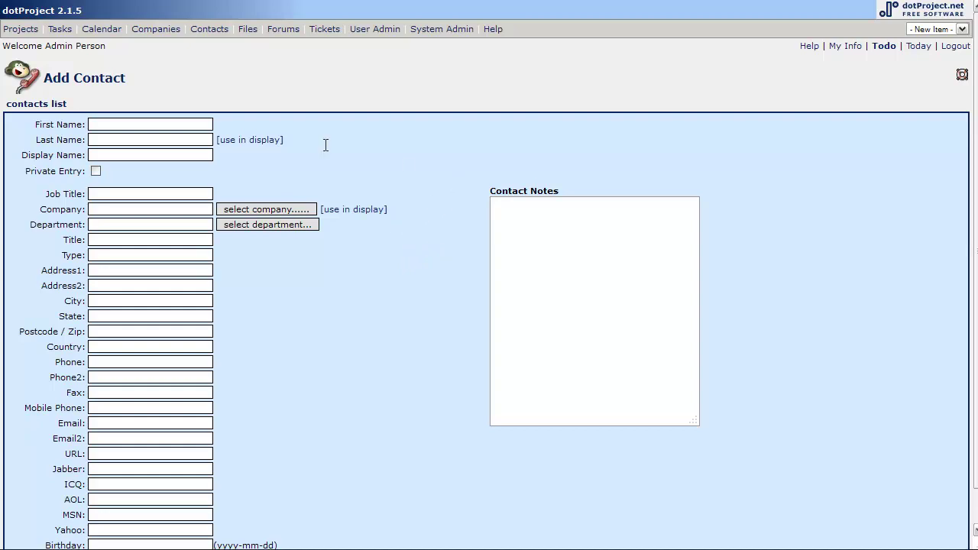
{"action": "left_click", "coordinate": [125, 123]}
{"action": "type", "text": "George"}
{"action": "type", "text": "Je"}
{"action": "type", "text": "tson"}
{"action": "left_click", "coordinate": [167, 158]}
- Set George Jetson's company to Spacely Sprockets and submit the contact
{"action": "left_click", "coordinate": [269, 211]}
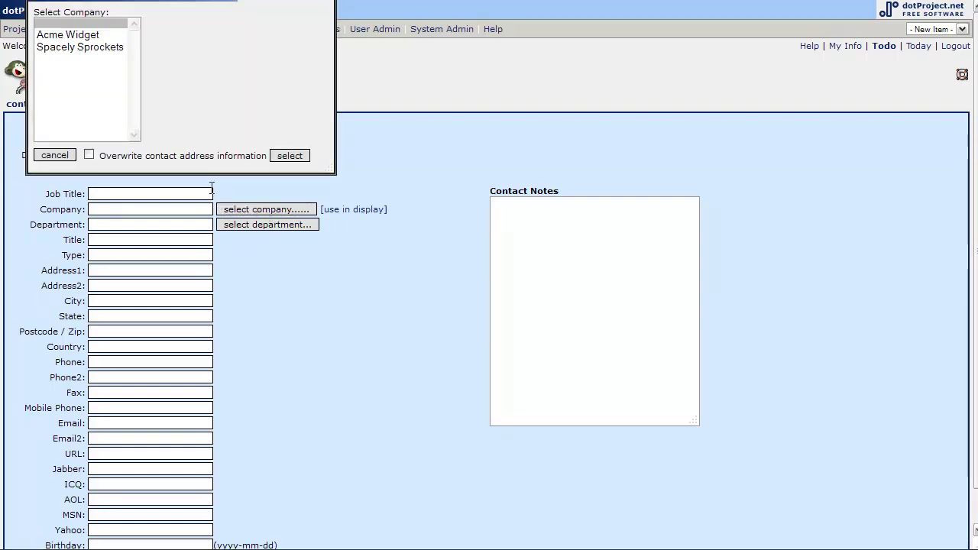
{"action": "left_click", "coordinate": [88, 47]}
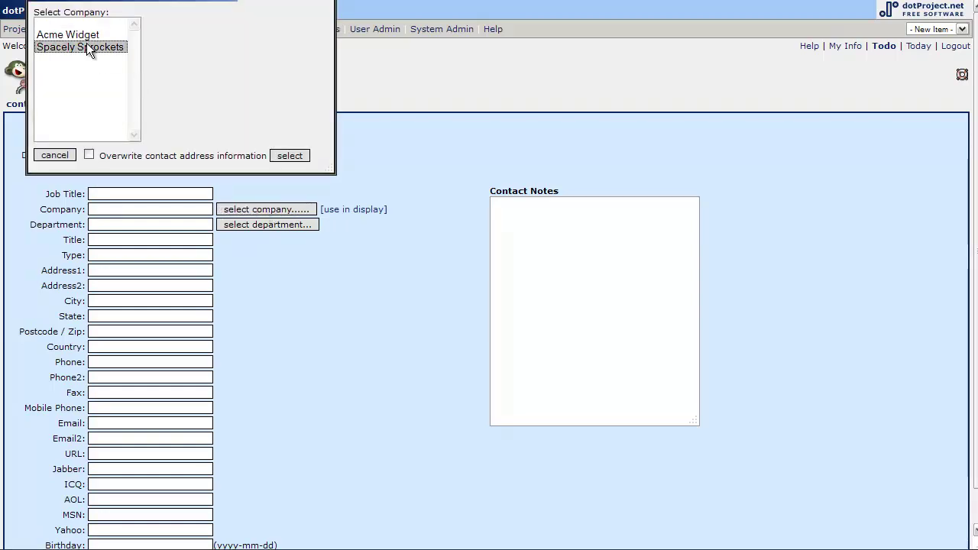
{"action": "left_click", "coordinate": [295, 159]}
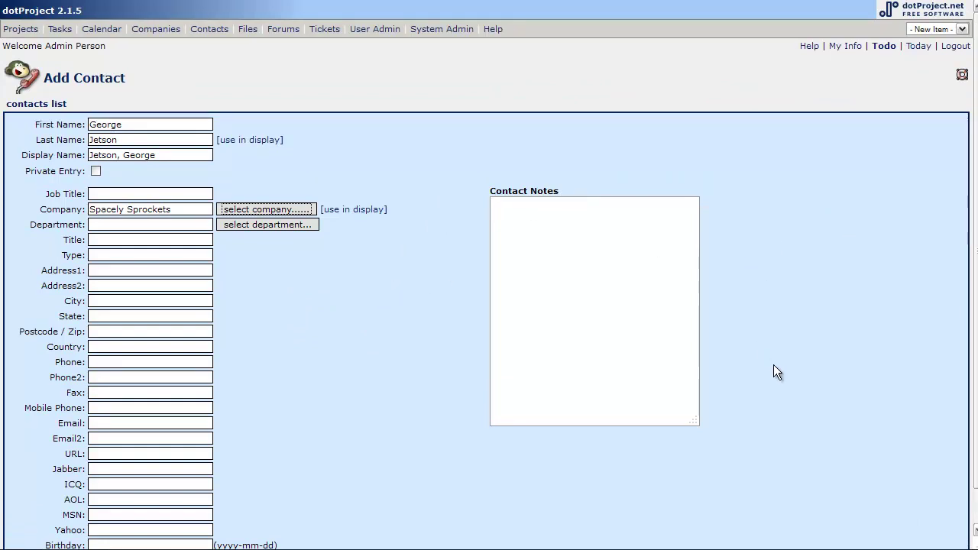
{"action": "scroll", "coordinate": [773, 364], "scroll_direction": "down", "scroll_amount": 1}
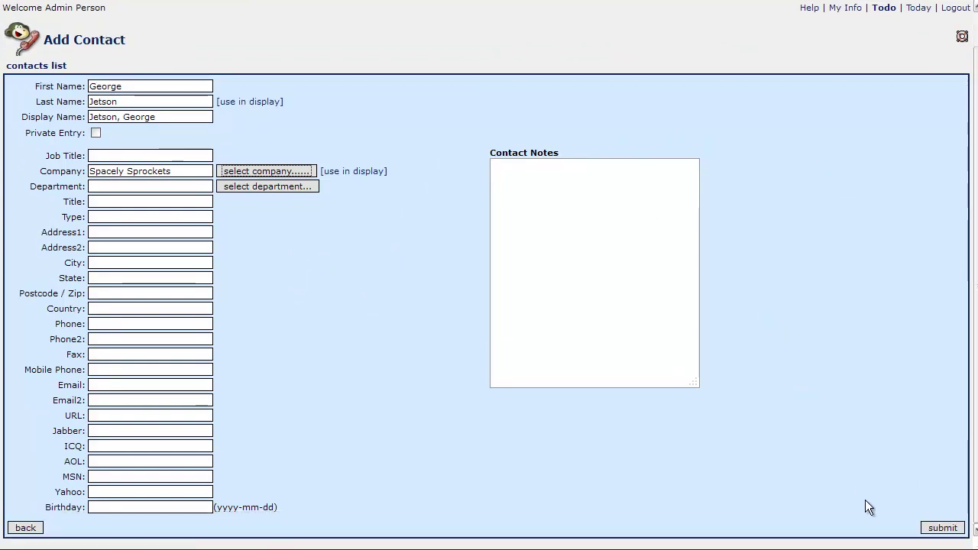
{"action": "left_click", "coordinate": [952, 527]}
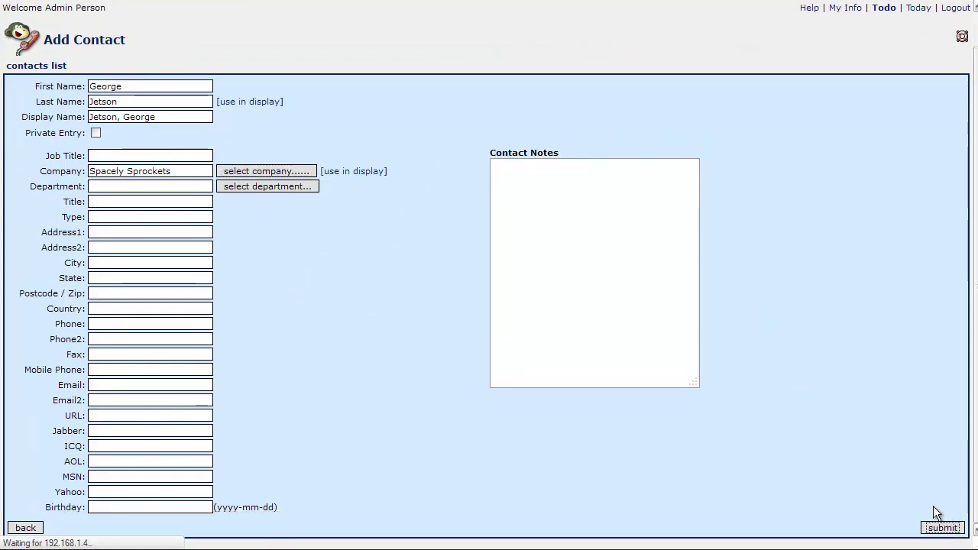